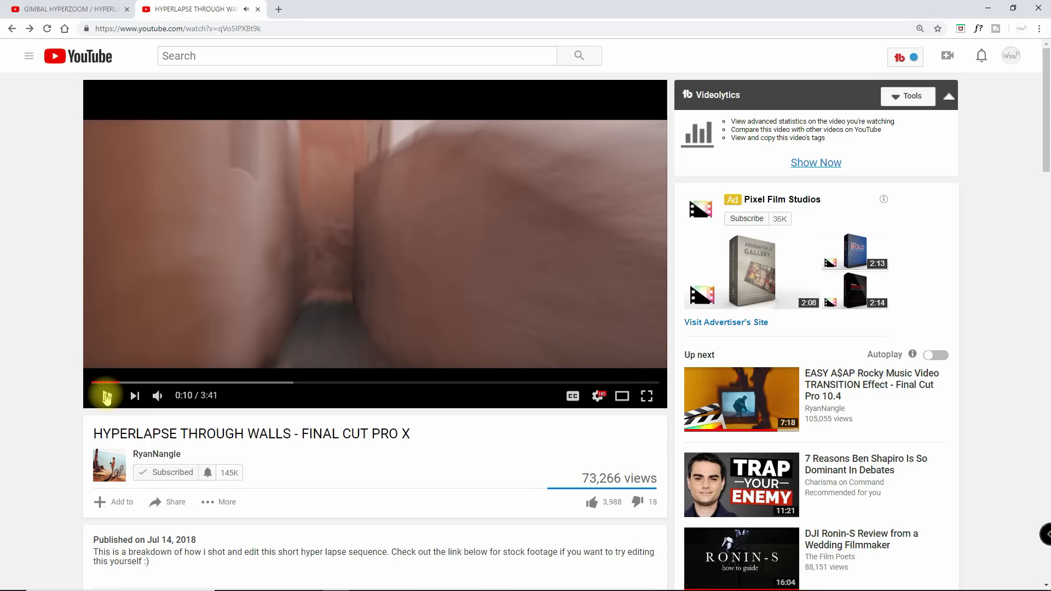
- Switch to the GIMBAL HYPERZOOM tutorial video and resume playing it with sound on
{"action": "left_click", "coordinate": [82, 9]}
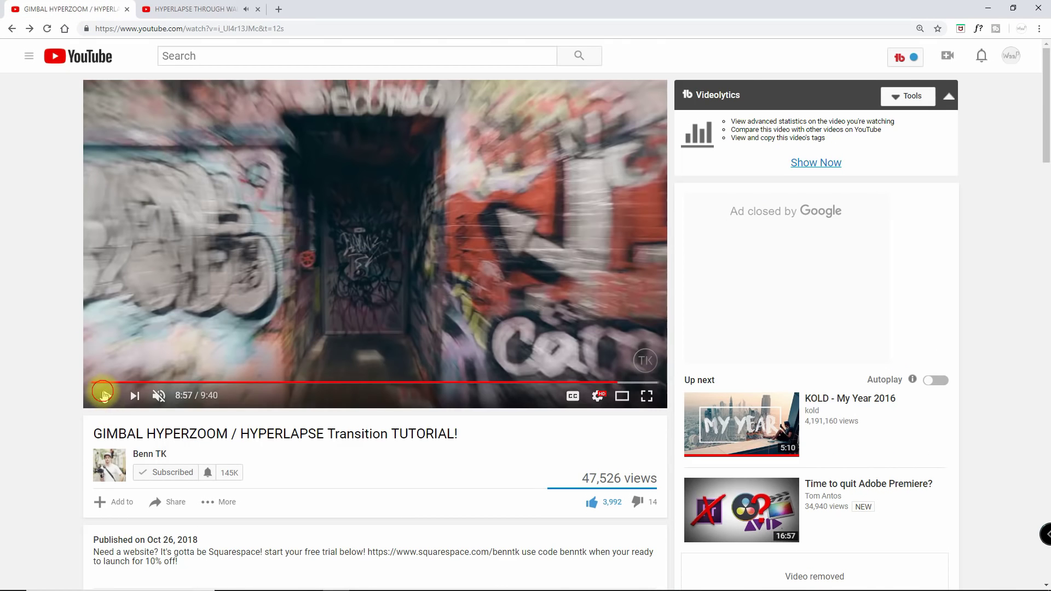
{"action": "left_click", "coordinate": [103, 393]}
{"action": "left_click", "coordinate": [159, 396]}
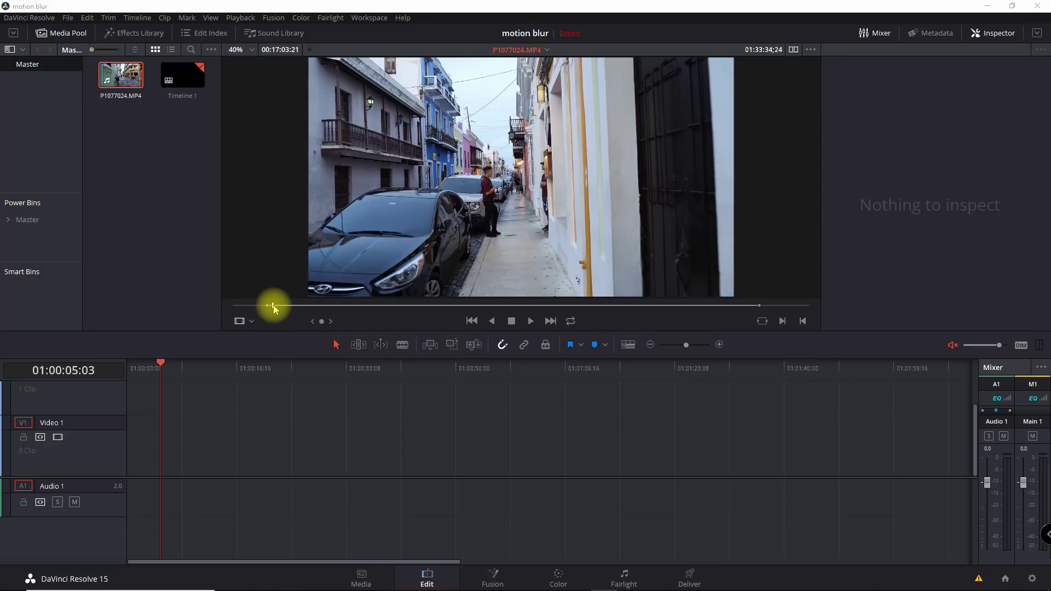
- Scrub the P1077024.MP4 source clip forward to preview later street footage
{"action": "left_click_drag", "start_coordinate": [274, 308], "coordinate": [290, 309]}
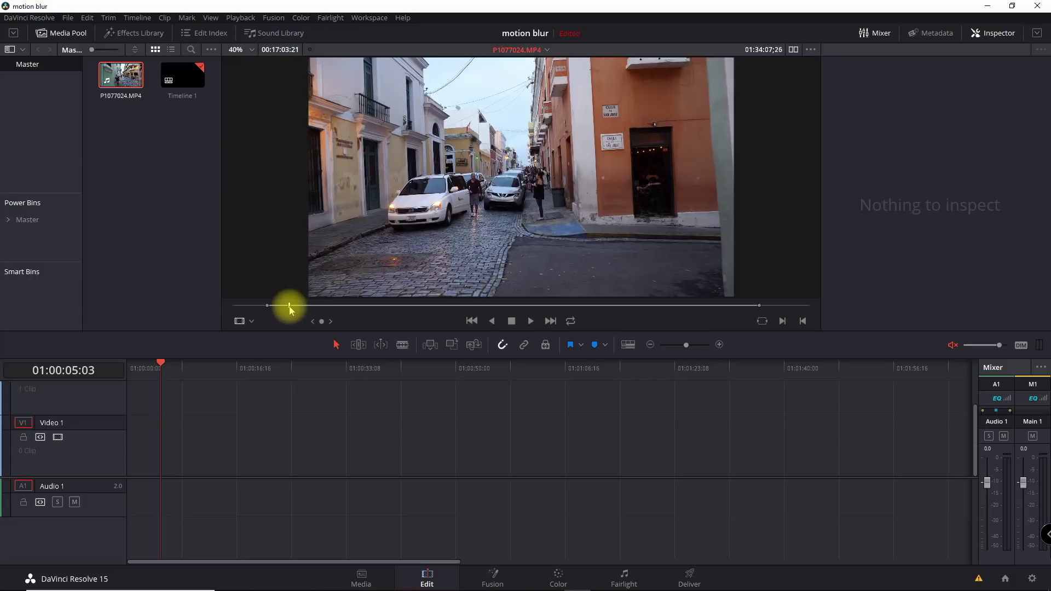
{"action": "left_click_drag", "start_coordinate": [290, 310], "coordinate": [346, 308]}
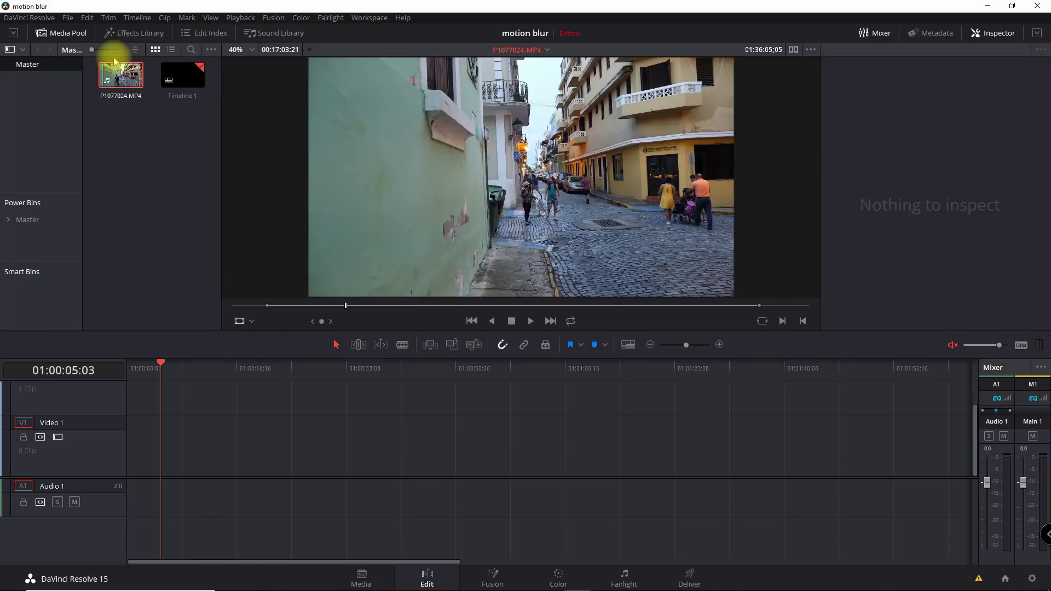
- Place only the P1077024.MP4 video, without audio, on Video 1 and select the clip
{"action": "mouse_move", "coordinate": [501, 257]}
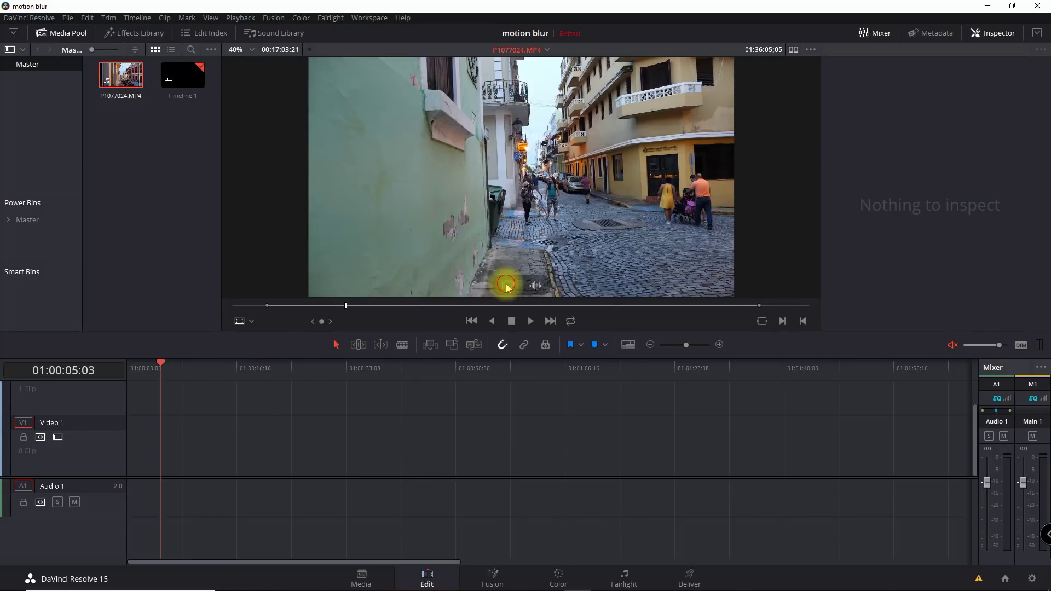
{"action": "left_click_drag", "start_coordinate": [504, 285], "coordinate": [133, 453]}
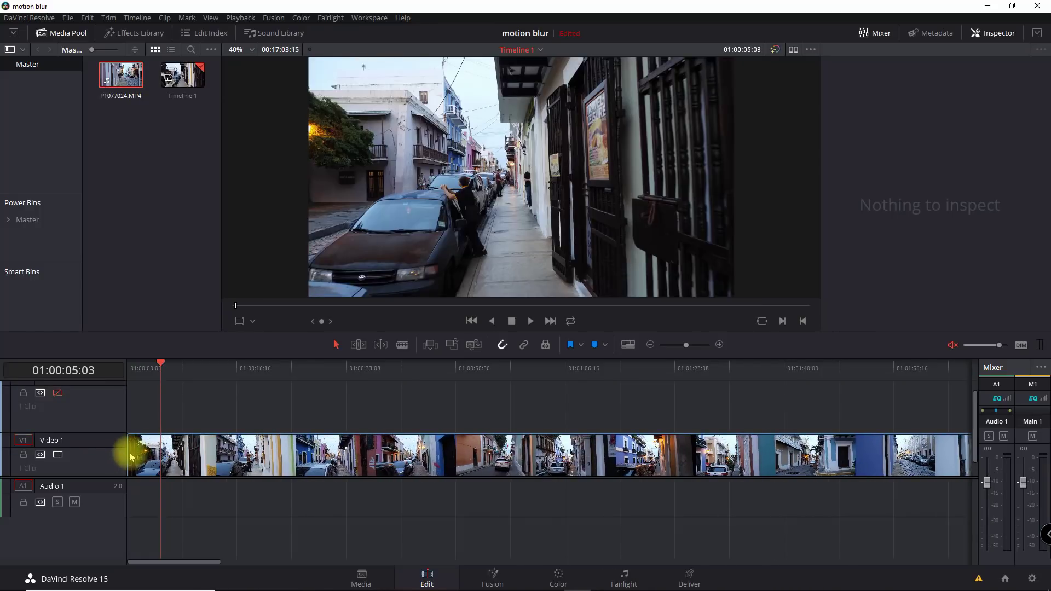
{"action": "left_click", "coordinate": [276, 450]}
{"action": "right_click", "coordinate": [268, 451]}
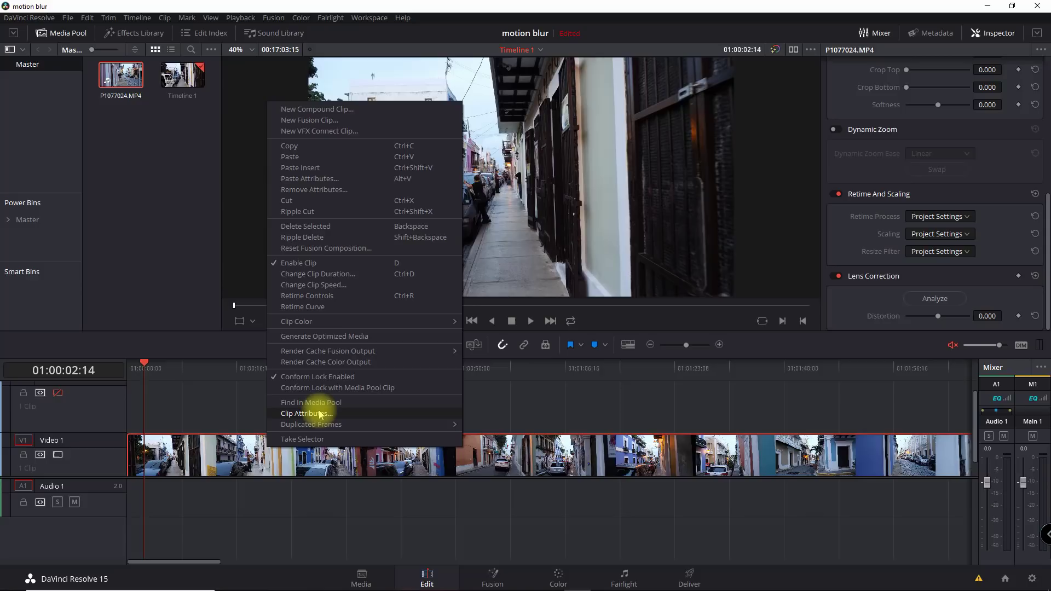
- Change the timeline clip's speed to -9000% with Change Clip Speed
{"action": "right_click", "coordinate": [236, 454]}
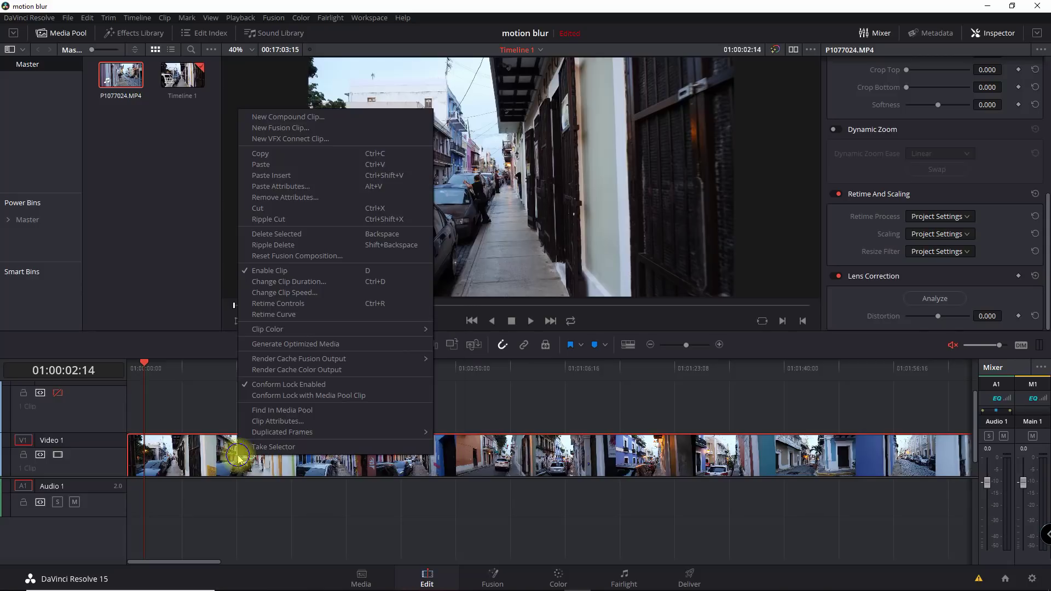
{"action": "left_click", "coordinate": [299, 293]}
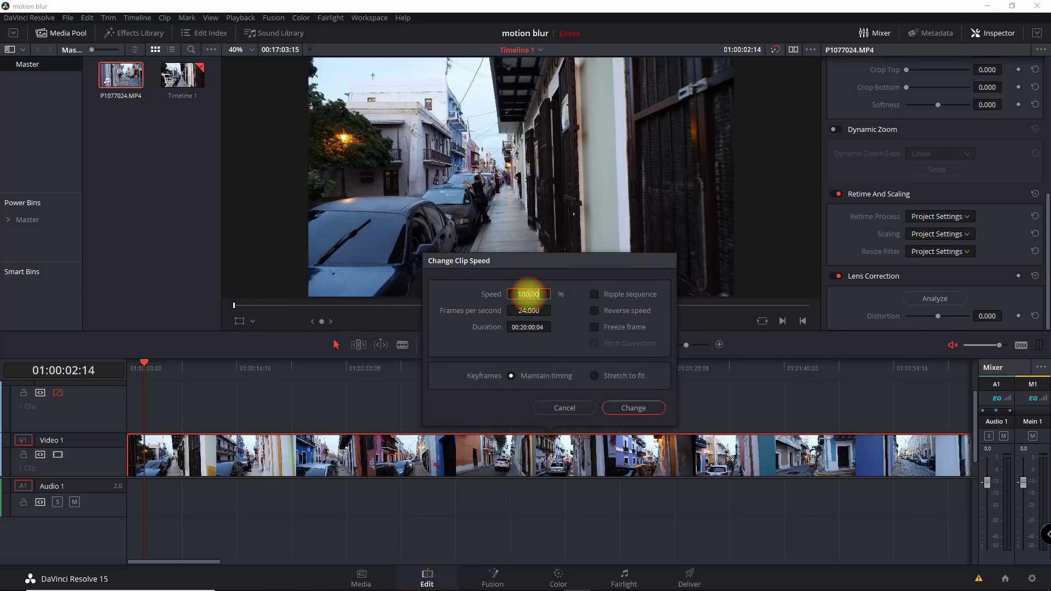
{"action": "key", "text": "BackSpace"}
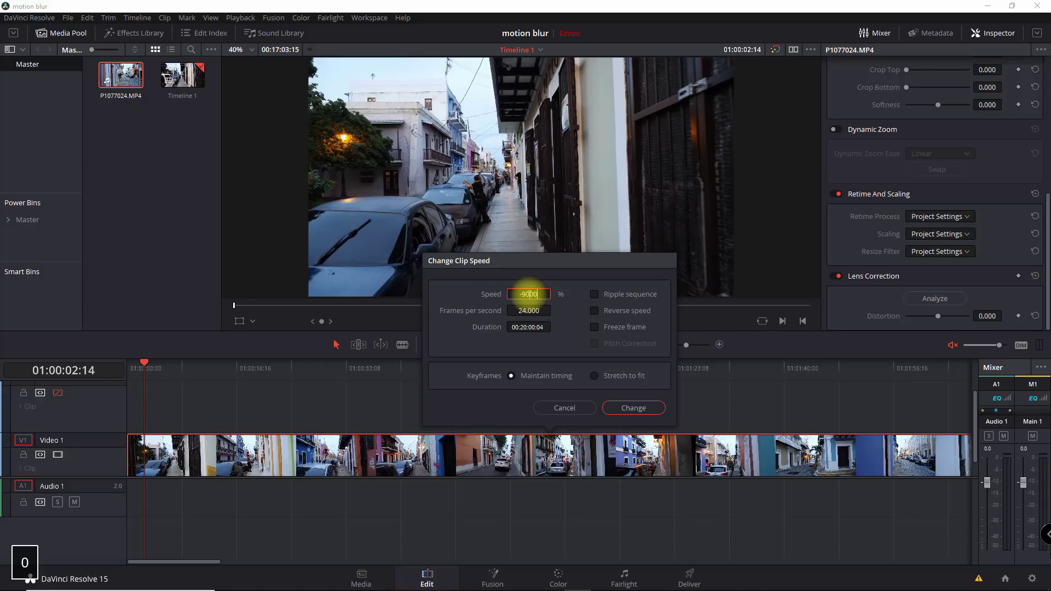
{"action": "left_click", "coordinate": [633, 409]}
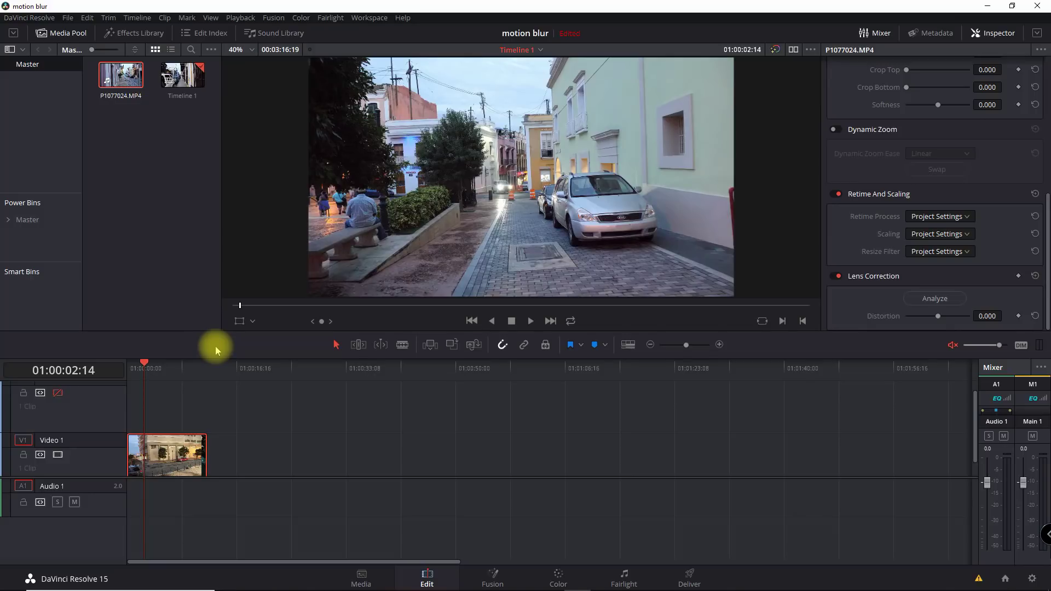
- Play the reversed clip from the start of the timeline, then stop
{"action": "left_click", "coordinate": [130, 374]}
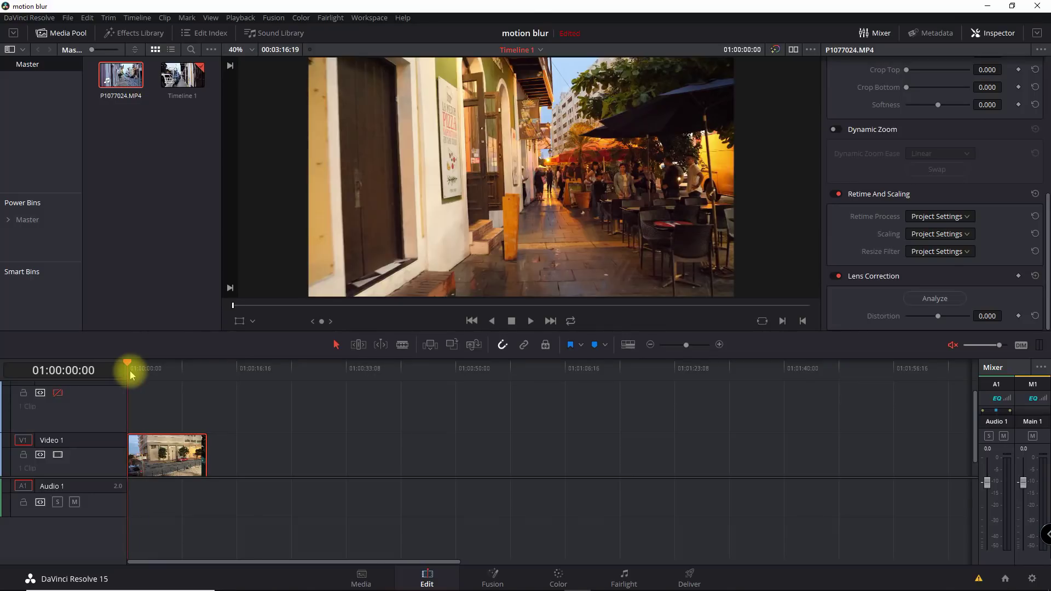
{"action": "key", "text": "space"}
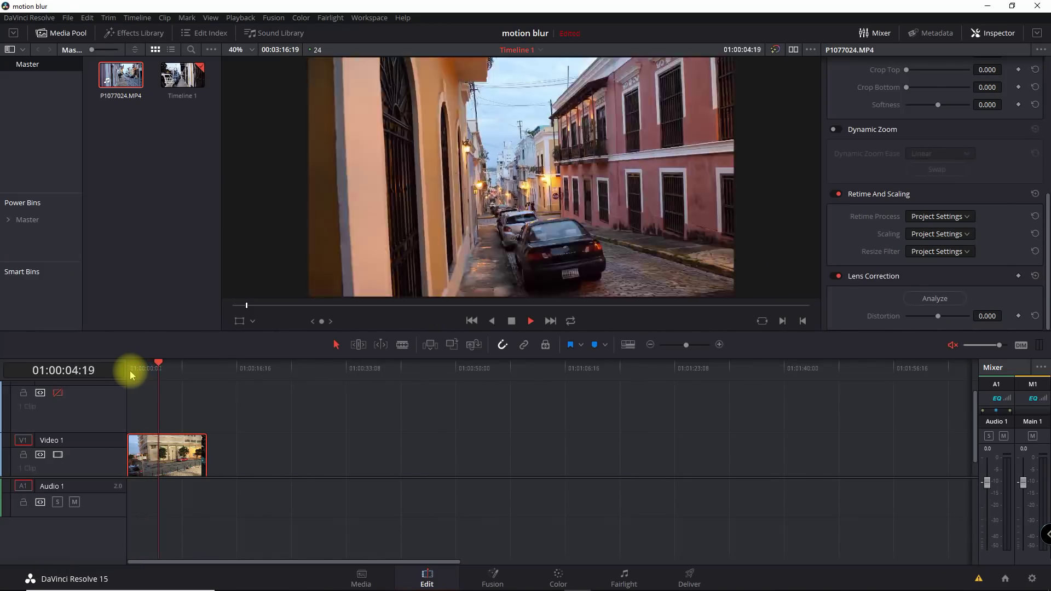
{"action": "key", "text": "space"}
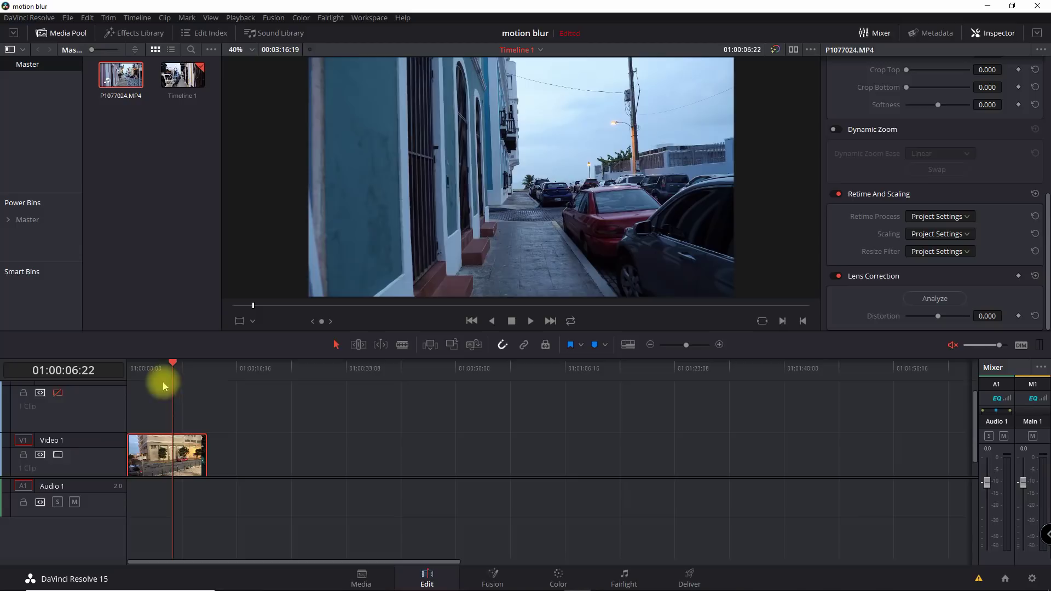
{"action": "left_click", "coordinate": [559, 579]}
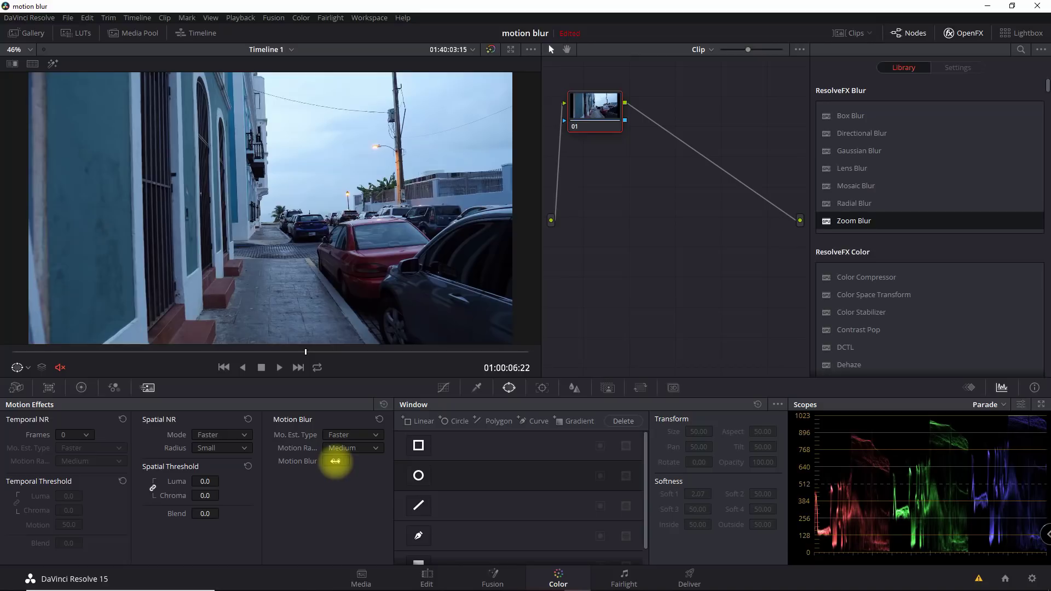
{"action": "left_click_drag", "start_coordinate": [335, 461], "coordinate": [727, 423]}
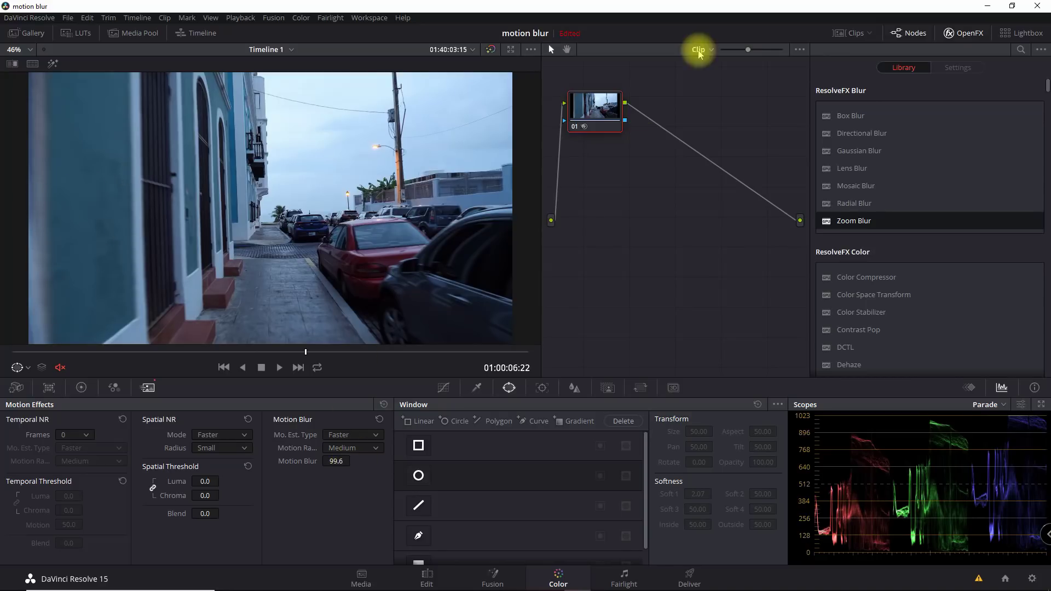
{"action": "right_click", "coordinate": [593, 114]}
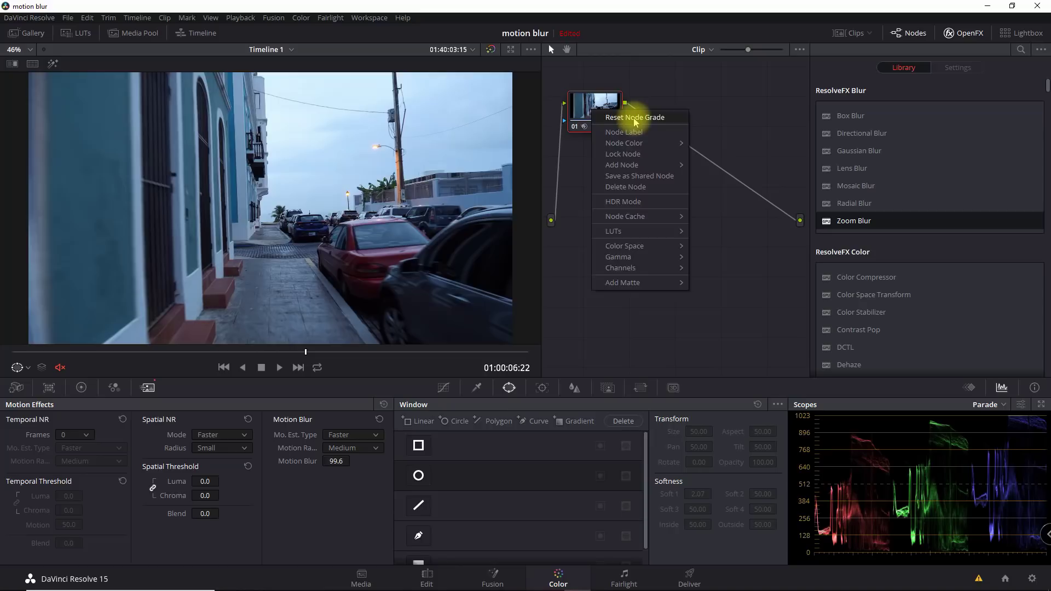
{"action": "left_click", "coordinate": [633, 117]}
{"action": "left_click", "coordinate": [432, 573]}
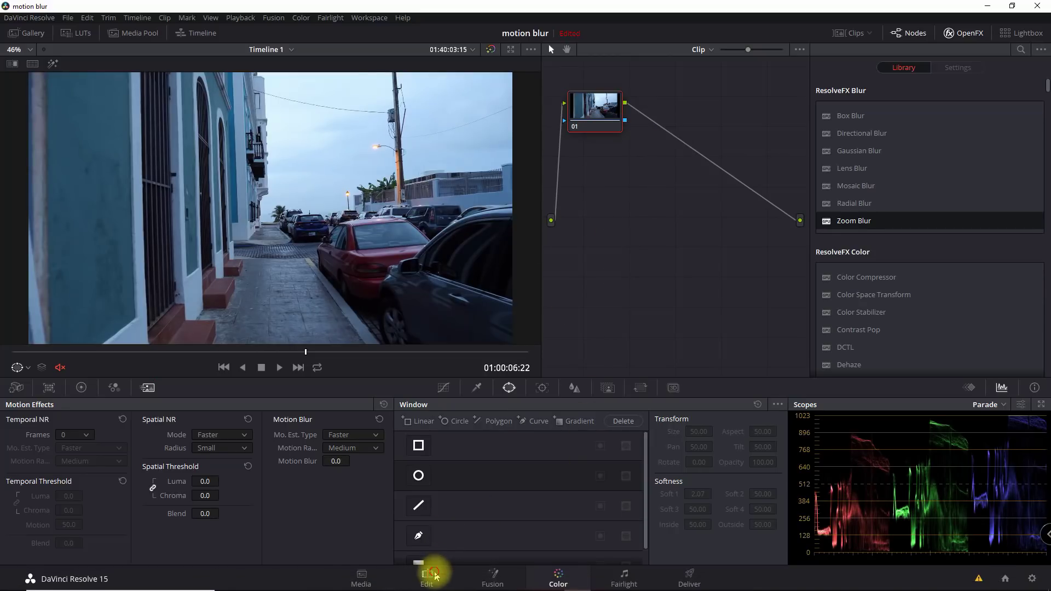
- Set the clip's Retime Process to Frame Blend and preview the blended playback
{"action": "left_click", "coordinate": [921, 217]}
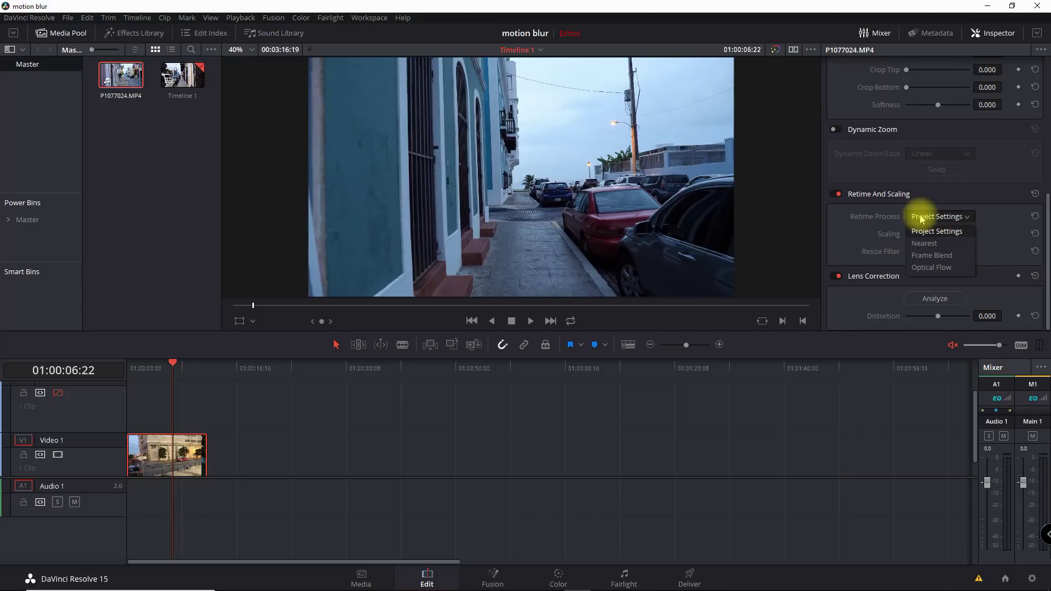
{"action": "left_click", "coordinate": [942, 256]}
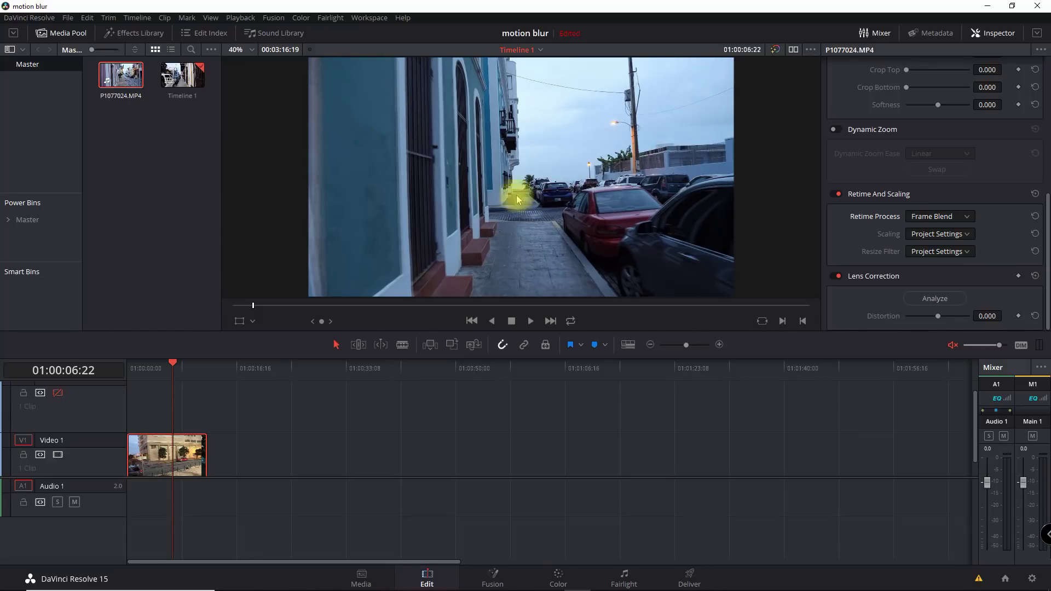
{"action": "left_click", "coordinate": [143, 367]}
{"action": "key", "text": "space"}
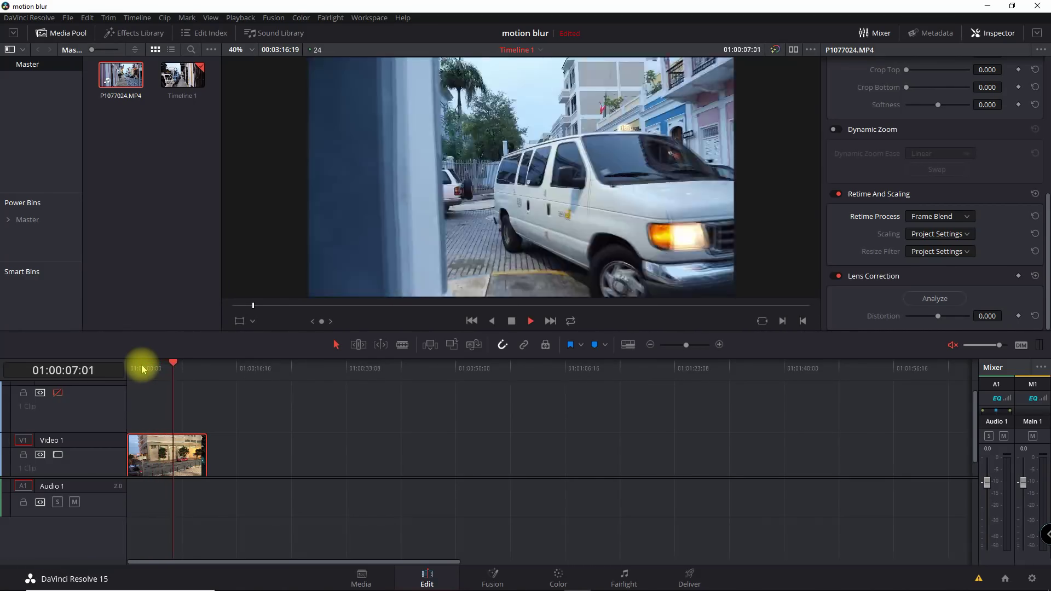
{"action": "key", "text": "space"}
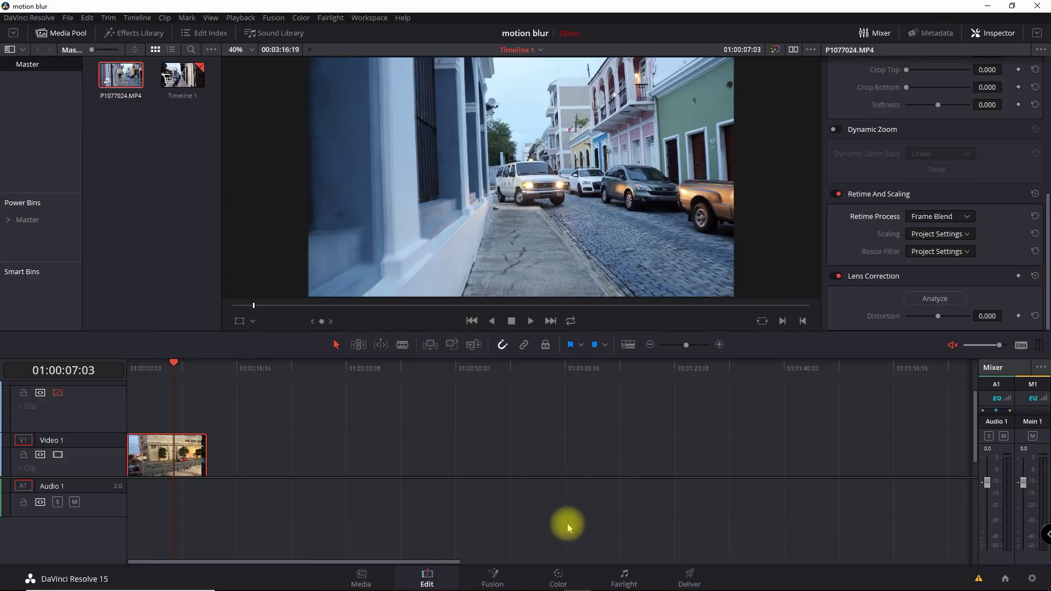
- On the Color page, add Zoom Blur to node 01 with Smooth Strength 0.69 and Replicate border
{"action": "left_click", "coordinate": [569, 577]}
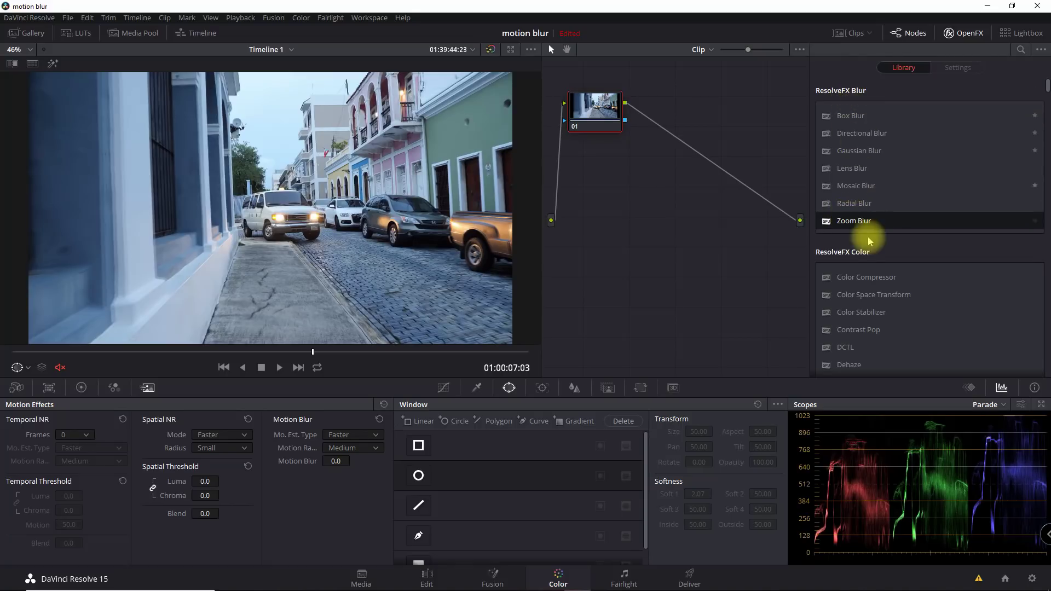
{"action": "left_click_drag", "start_coordinate": [854, 221], "coordinate": [597, 107]}
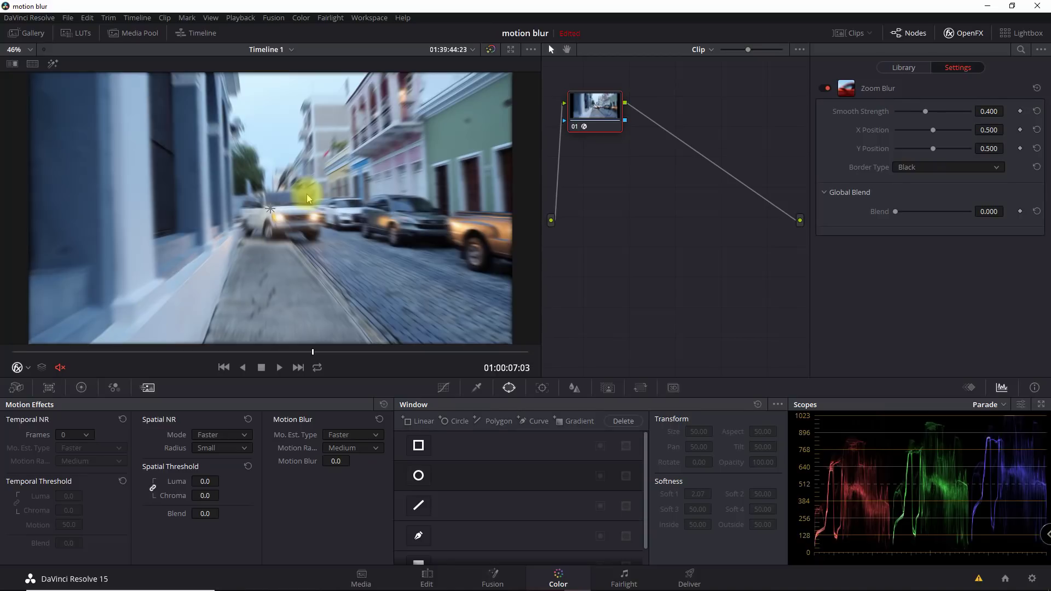
{"action": "left_click", "coordinate": [988, 111]}
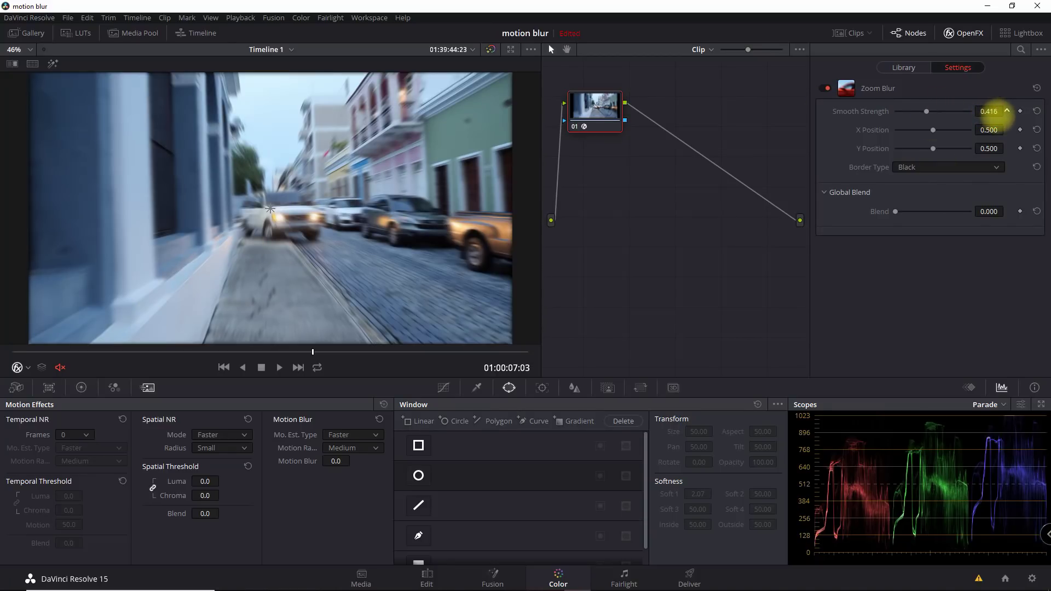
{"action": "left_click_drag", "start_coordinate": [992, 110], "coordinate": [987, 112]}
{"action": "key", "text": "BackSpace"}
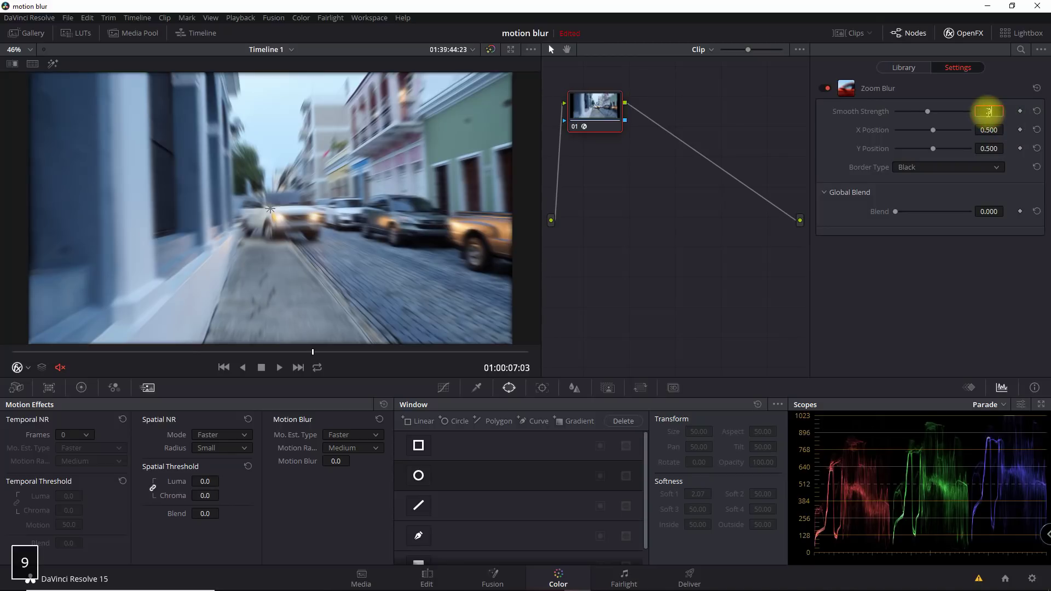
{"action": "type", "text": "9"}
{"action": "key", "text": "BackSpace"}
{"action": "type", "text": "0.69"}
{"action": "key", "text": "Return"}
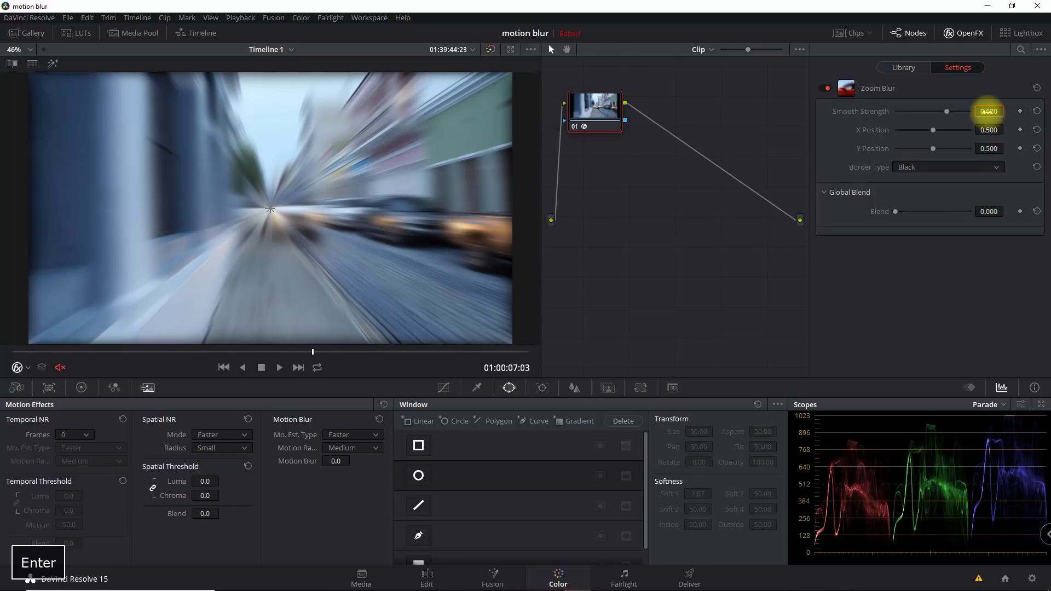
{"action": "left_click", "coordinate": [948, 167]}
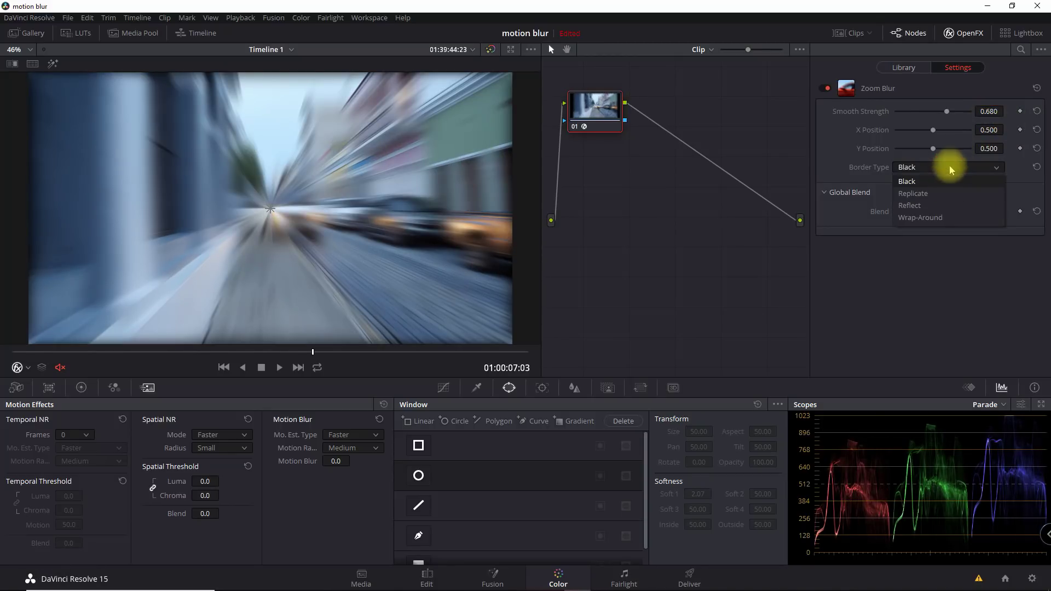
{"action": "left_click", "coordinate": [940, 194]}
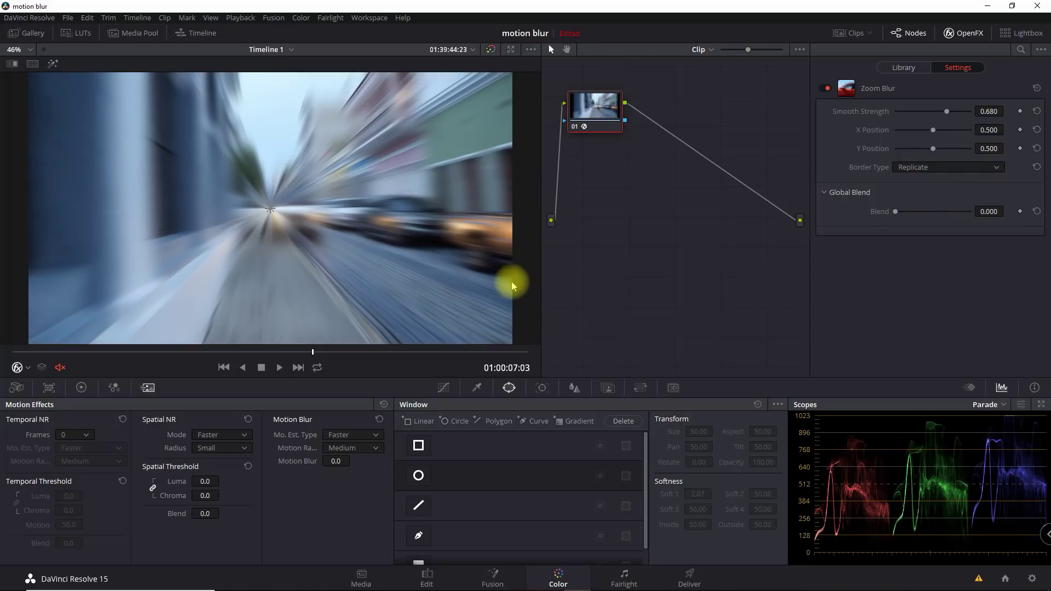
- Add a Circle power window, show its outline, and shrink it over the white van
{"action": "left_click", "coordinate": [418, 475]}
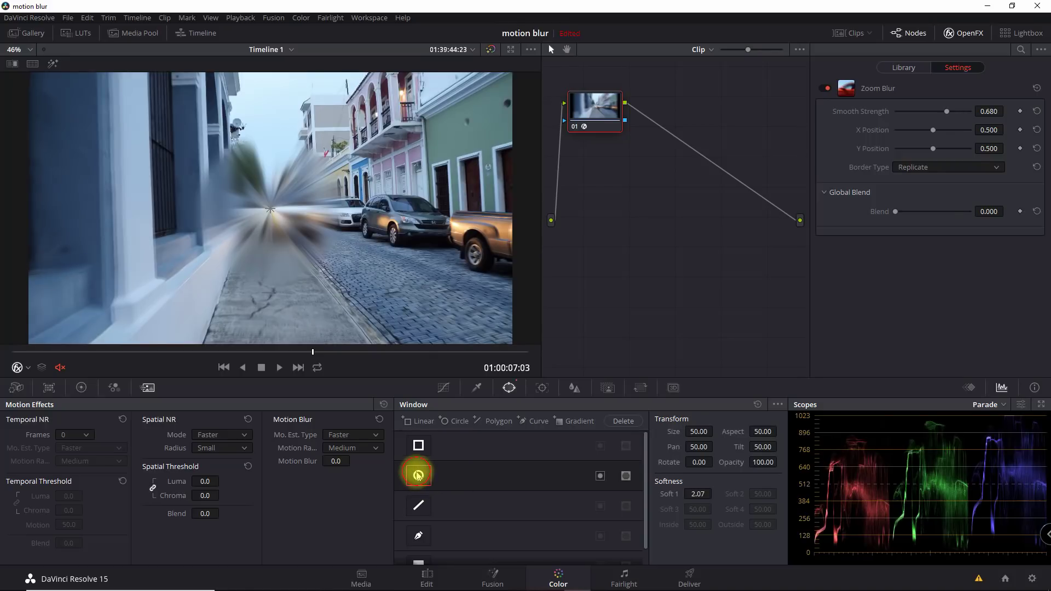
{"action": "left_click", "coordinate": [29, 368]}
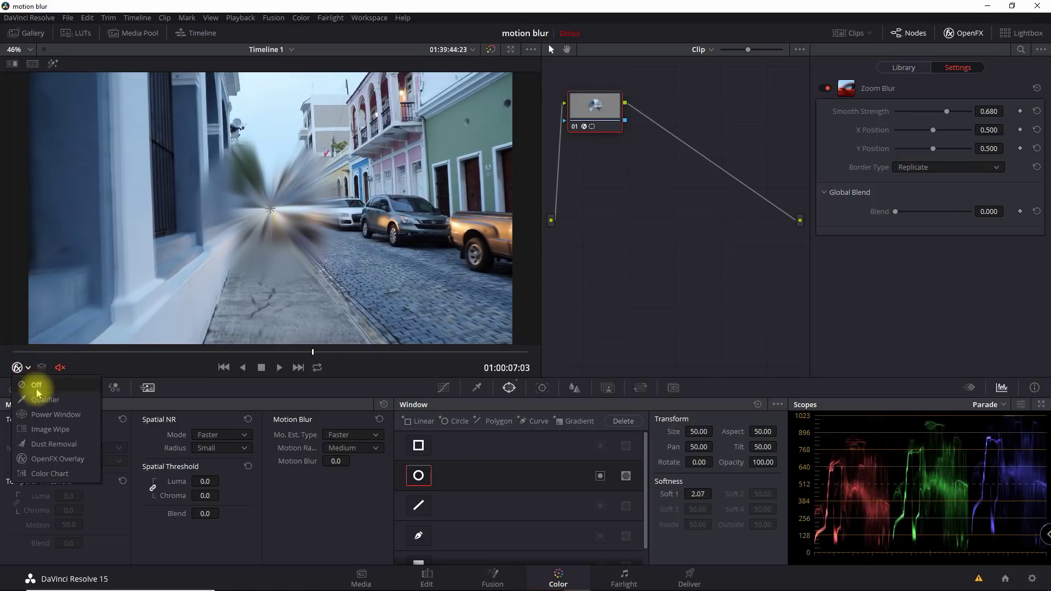
{"action": "left_click", "coordinate": [42, 413]}
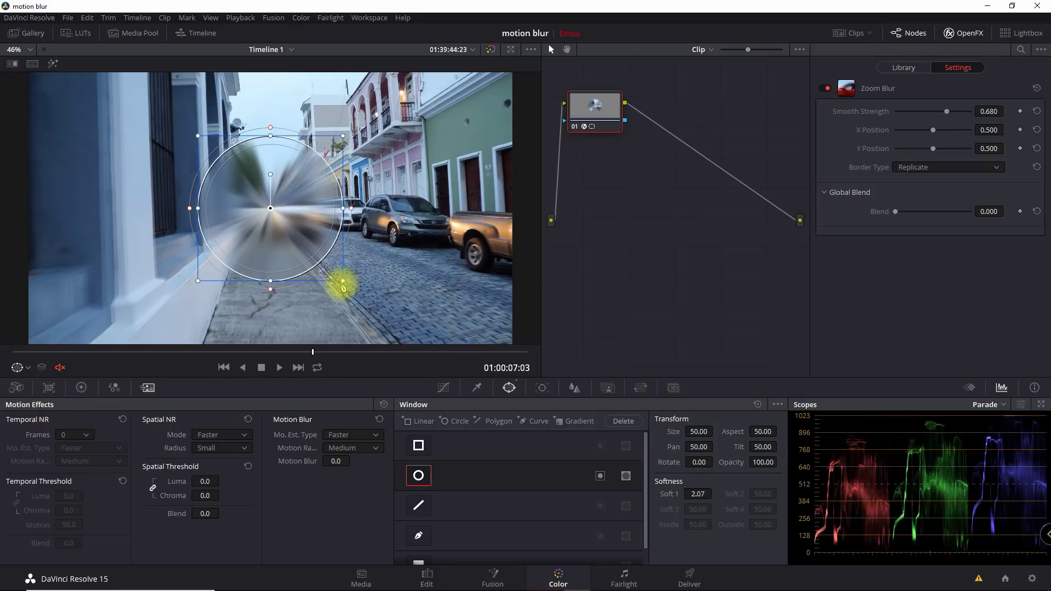
{"action": "mouse_move", "coordinate": [344, 210]}
{"action": "left_mouse_down"}
{"action": "mouse_move", "coordinate": [301, 209]}
{"action": "mouse_move", "coordinate": [334, 208]}
{"action": "left_mouse_up"}
{"action": "left_click_drag", "start_coordinate": [334, 281], "coordinate": [270, 204]}
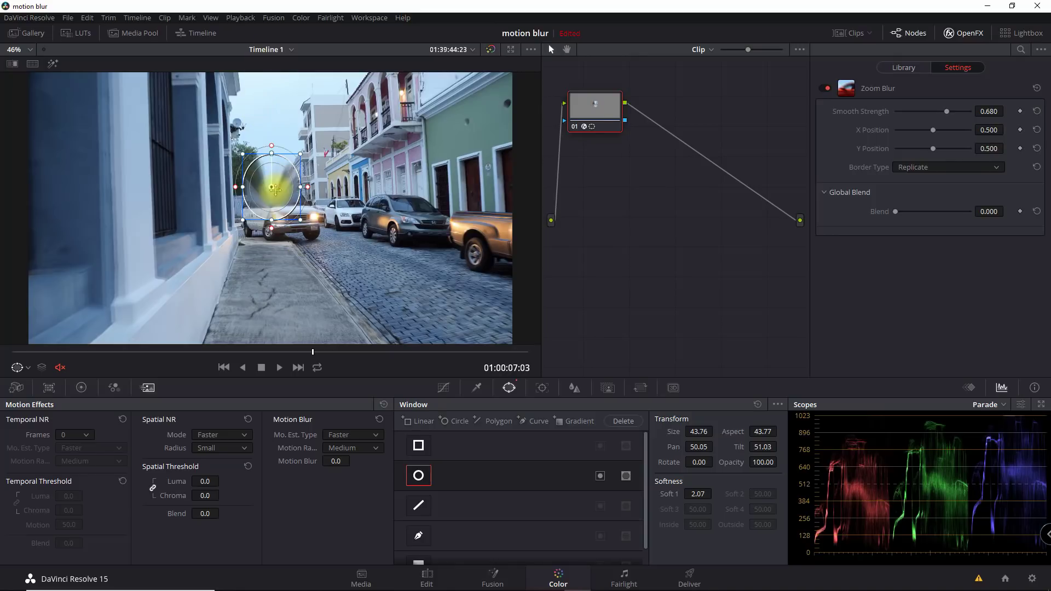
{"action": "left_click_drag", "start_coordinate": [274, 195], "coordinate": [271, 192]}
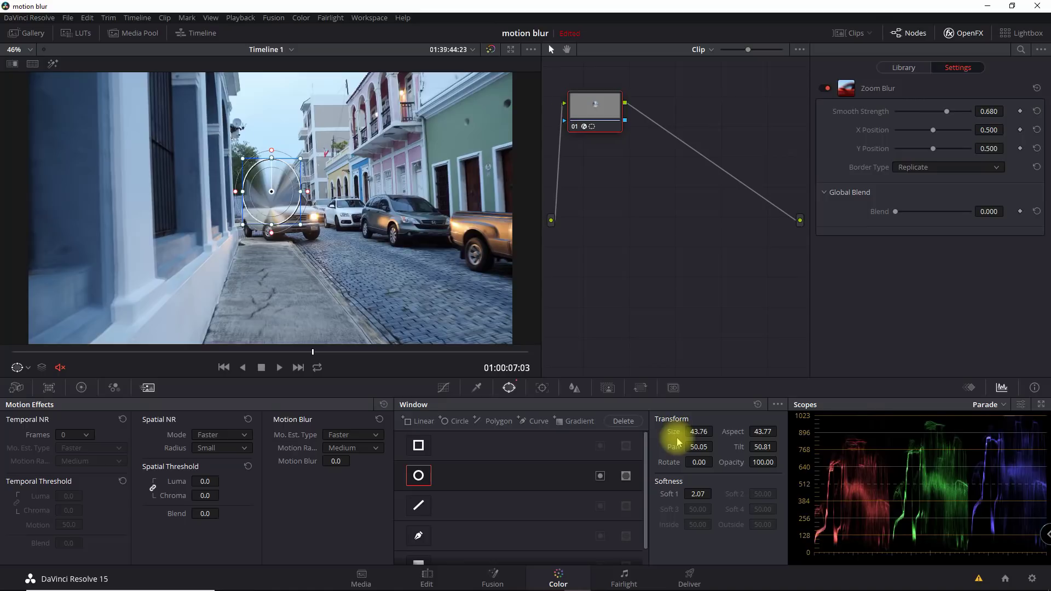
- Invert the circle window and feather its edge with Soft 1 at 28.07
{"action": "left_click", "coordinate": [601, 476]}
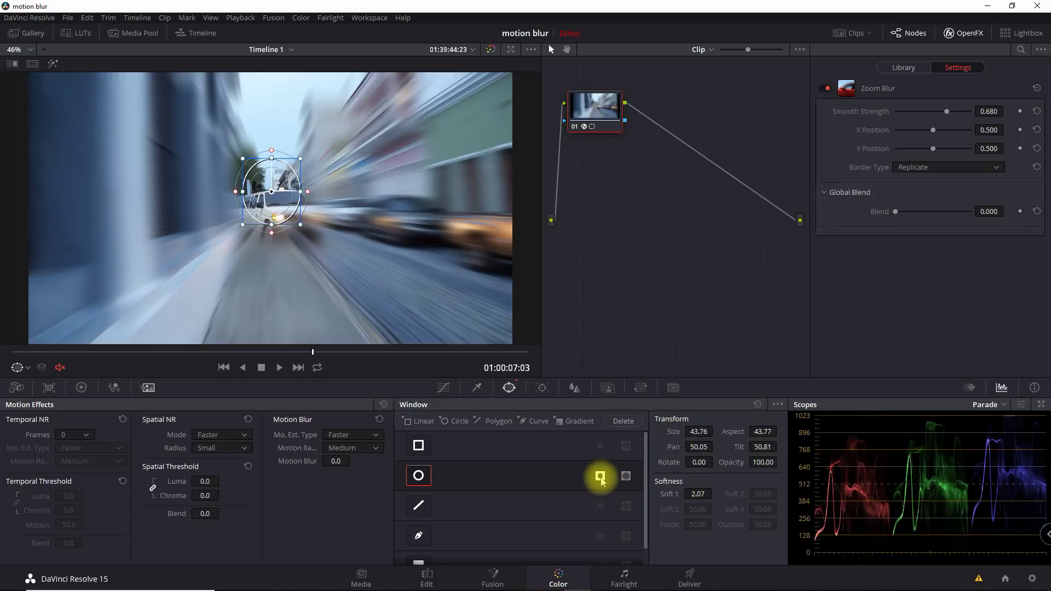
{"action": "mouse_move", "coordinate": [699, 493]}
{"action": "left_mouse_down"}
{"action": "mouse_move", "coordinate": [868, 486]}
{"action": "mouse_move", "coordinate": [1043, 435]}
{"action": "mouse_move", "coordinate": [662, 265]}
{"action": "mouse_move", "coordinate": [711, 251]}
{"action": "mouse_move", "coordinate": [385, 307]}
{"action": "mouse_move", "coordinate": [196, 269]}
{"action": "mouse_move", "coordinate": [192, 254]}
{"action": "mouse_move", "coordinate": [407, 238]}
{"action": "mouse_move", "coordinate": [363, 241]}
{"action": "mouse_move", "coordinate": [701, 496]}
{"action": "left_mouse_up"}
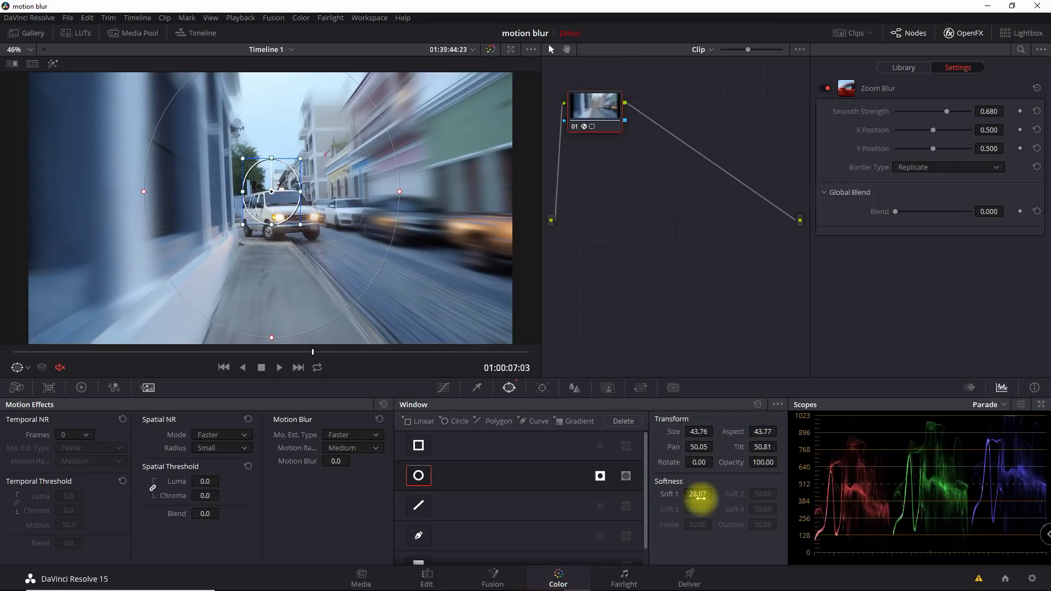
{"action": "left_click", "coordinate": [24, 353]}
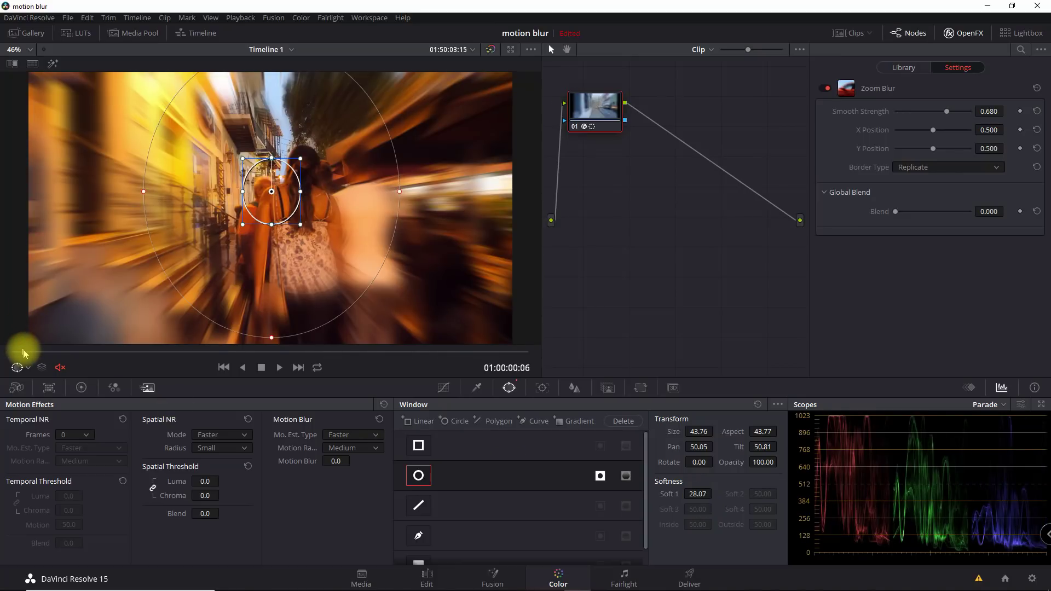
{"action": "key", "text": "space"}
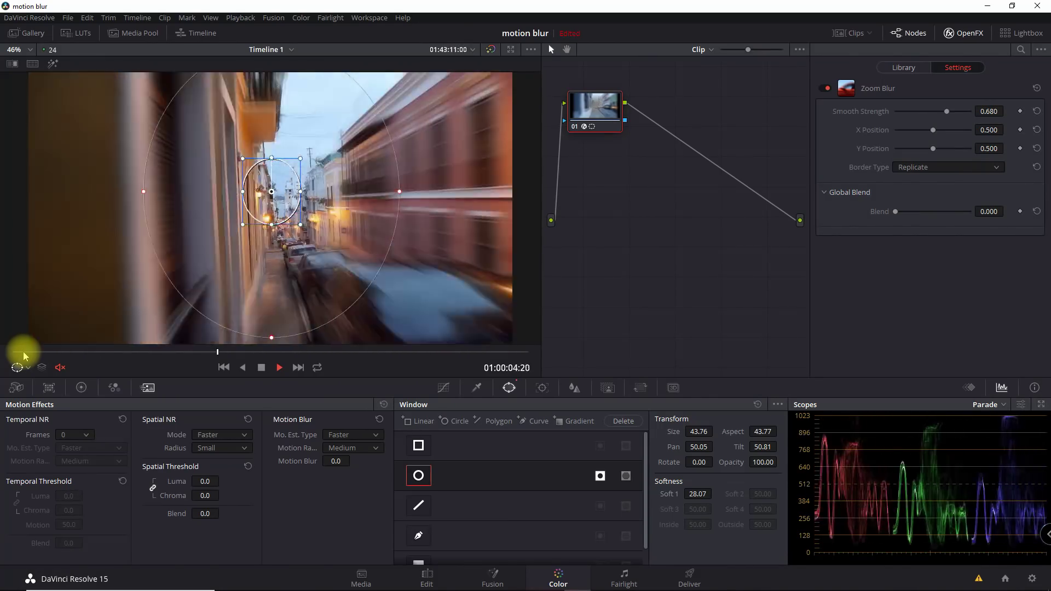
{"action": "key", "text": "space"}
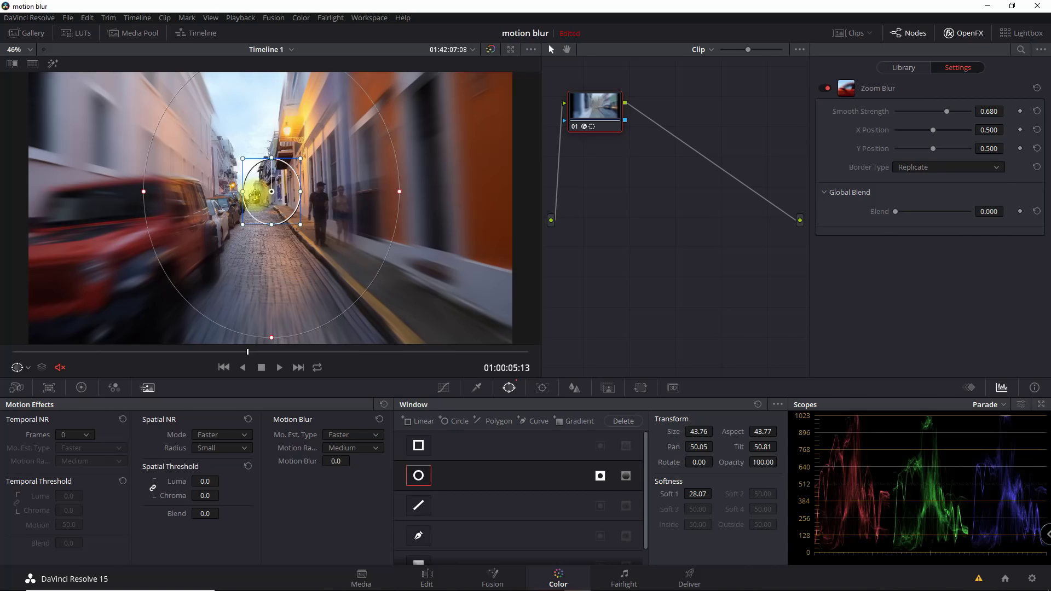
{"action": "key", "text": "space"}
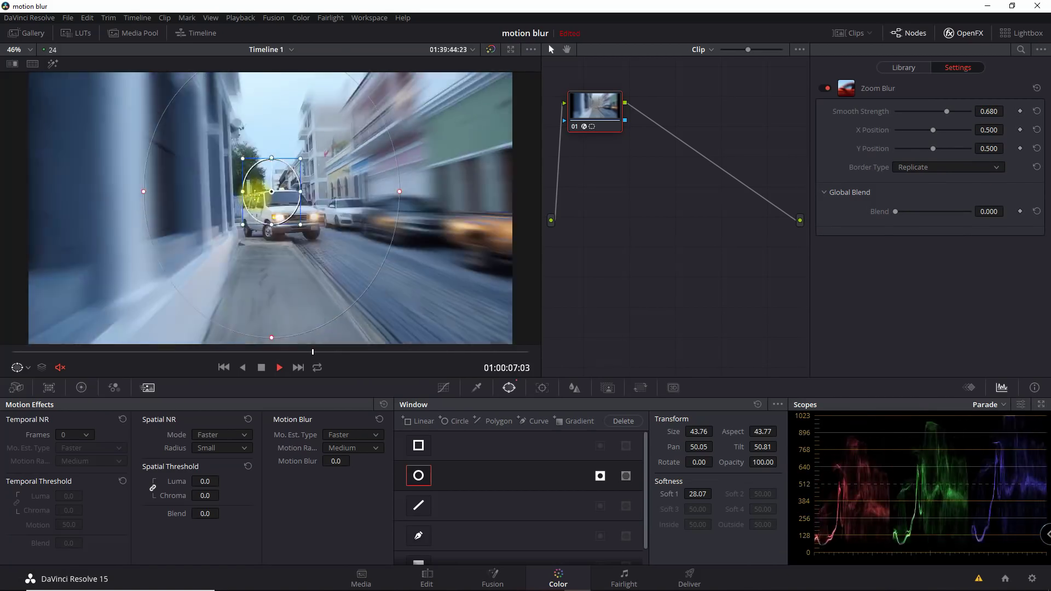
{"action": "key", "text": "space"}
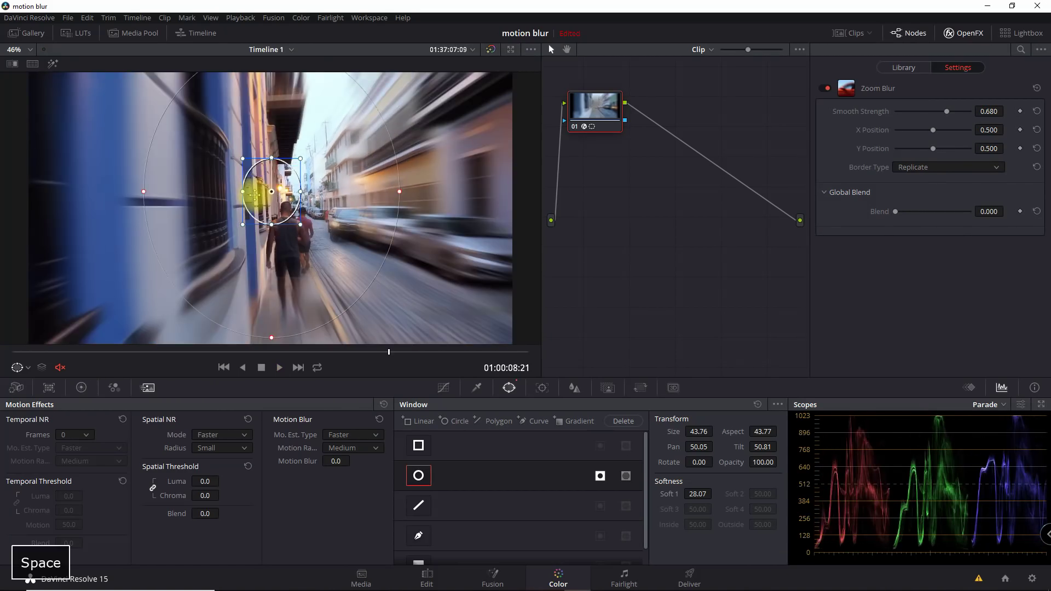